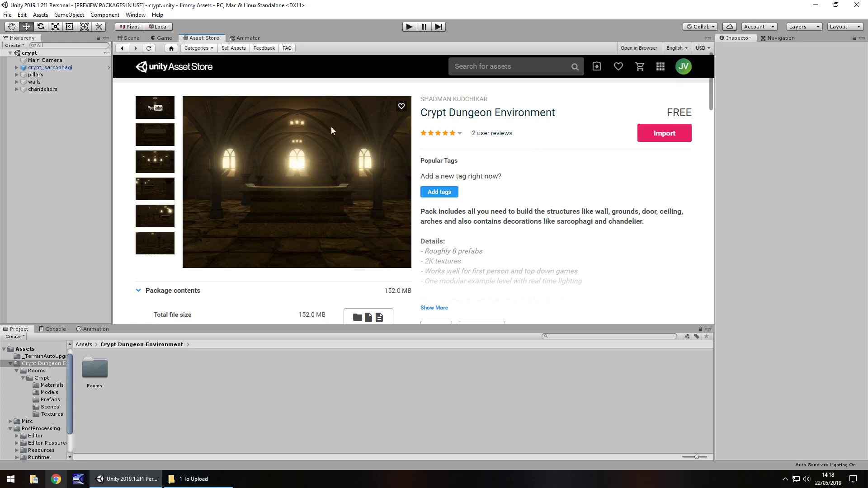
# - Look around the crypt interior in the Scene view, and run the scene briefly in play mode before stopping it
pyautogui.click(136, 38)
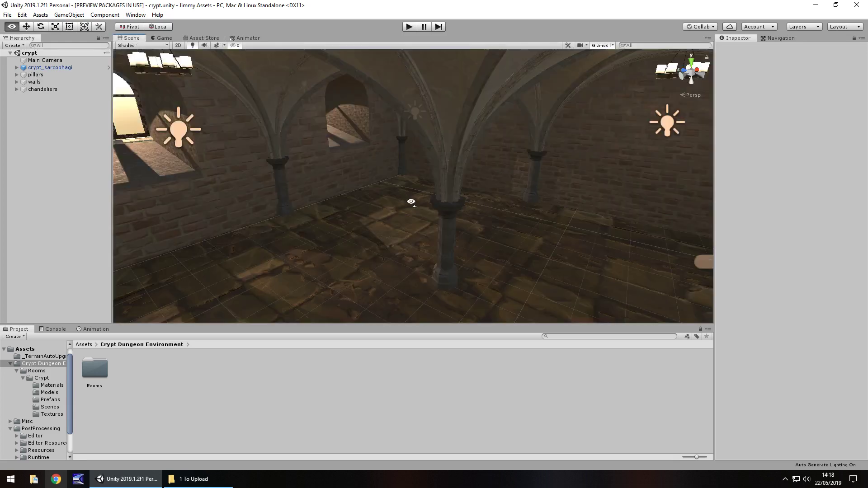
pyautogui.moveTo(409, 200); pyautogui.dragTo(376, 208, button='right')
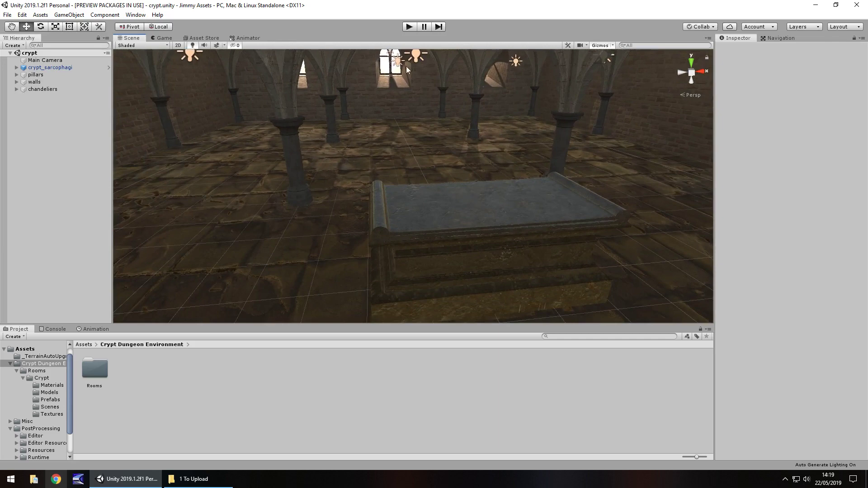
pyautogui.click(408, 28)
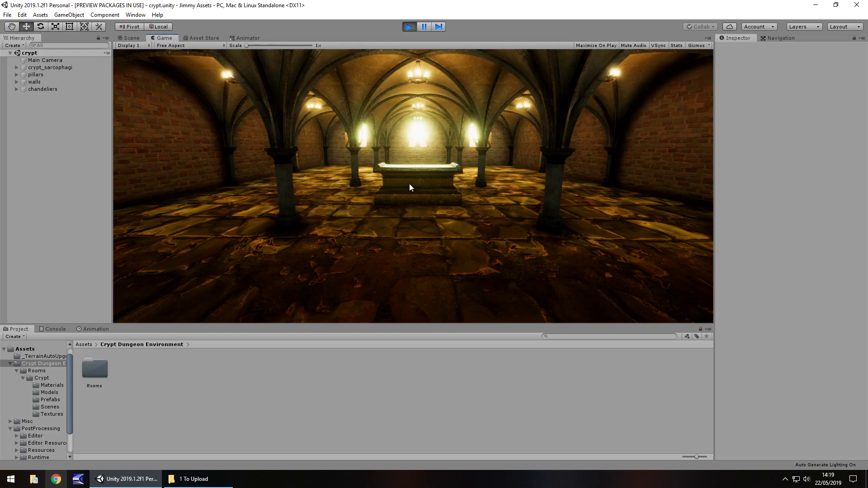
pyautogui.click(413, 28)
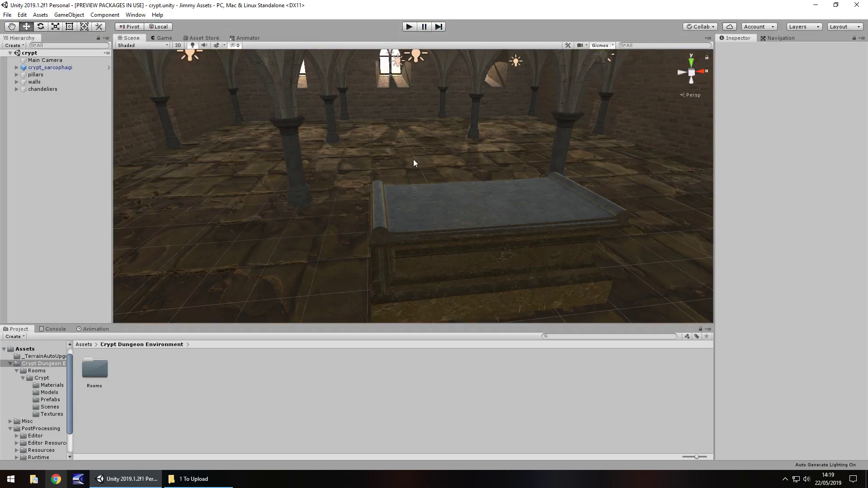
pyautogui.moveTo(408, 176)
pyautogui.mouseDown(button='right')
pyautogui.moveTo(492, 188)
pyautogui.moveTo(511, 205)
pyautogui.moveTo(554, 196)
pyautogui.moveTo(397, 182)
pyautogui.mouseUp(button='right')
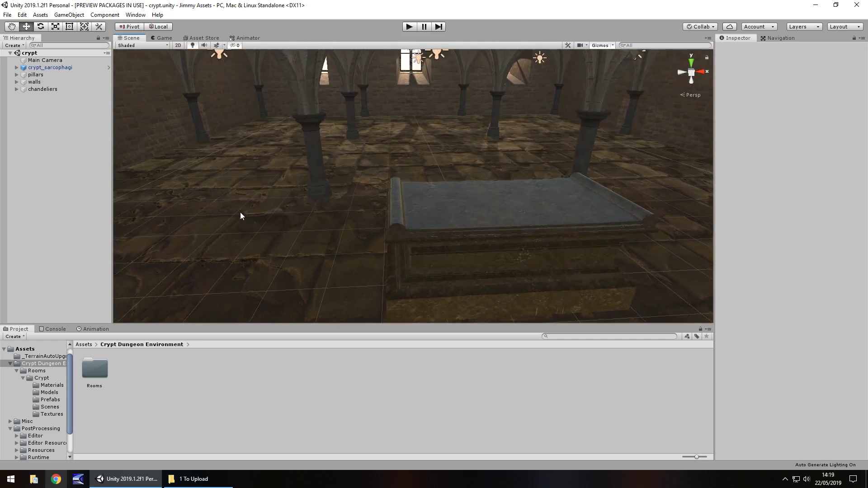
# - From the Crypt Prefabs folder, place a second sarcophagus raised to Y 0.79 and a crypt_pillar behind the original sarcophagus
pyautogui.click(50, 400)
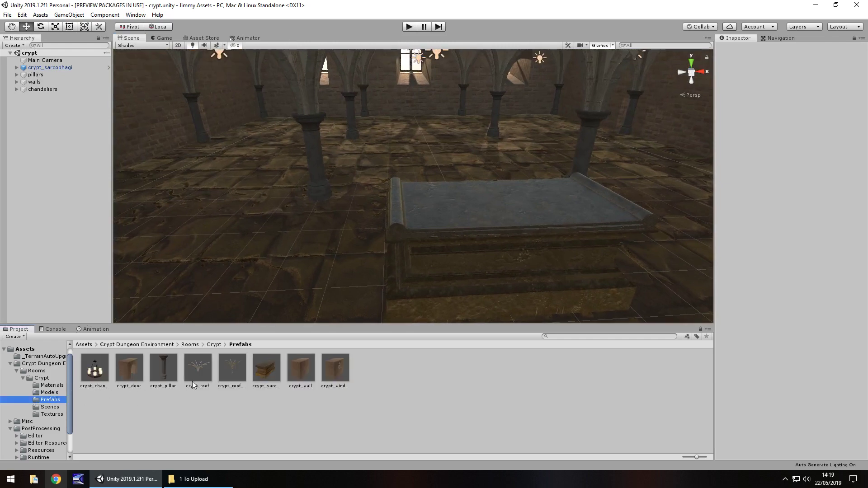
pyautogui.click(47, 415)
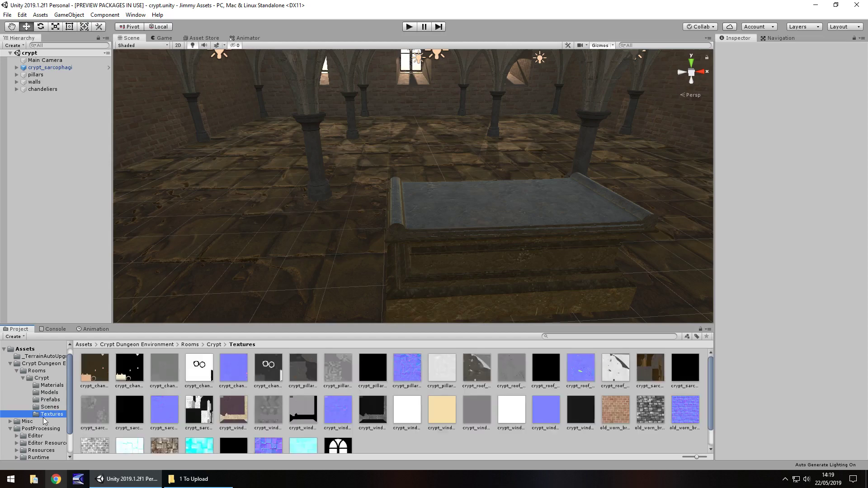
pyautogui.click(50, 400)
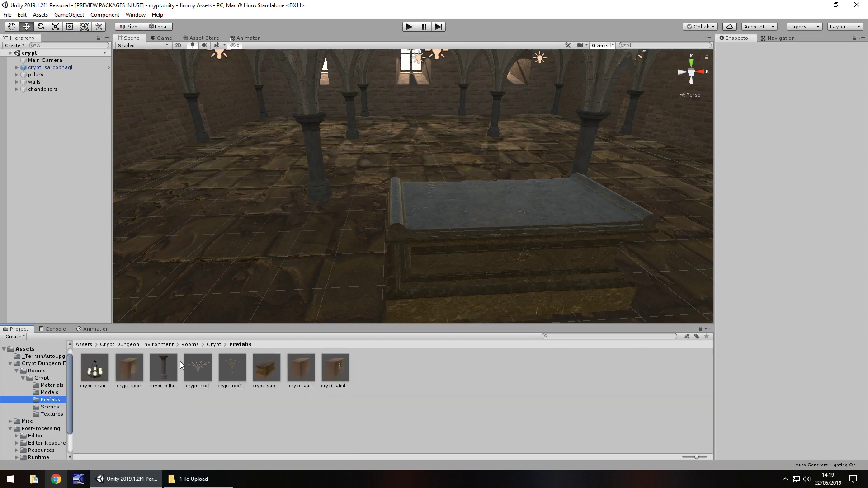
pyautogui.moveTo(235, 235); pyautogui.dragTo(250, 171)
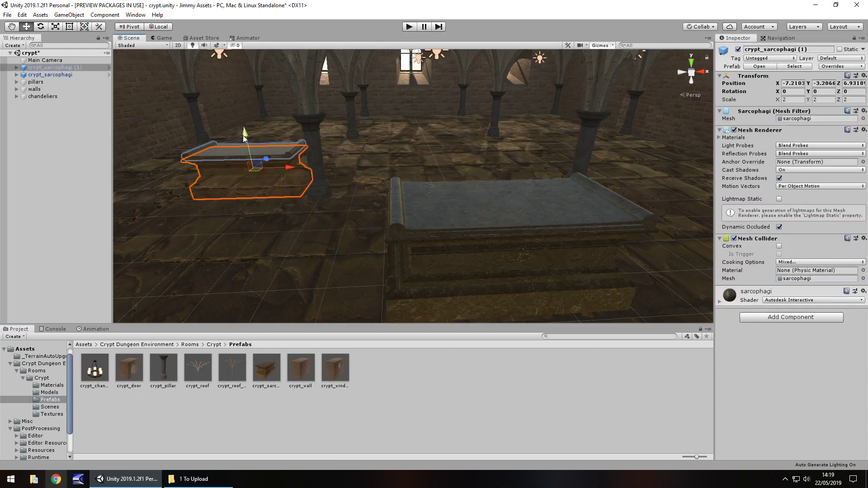
pyautogui.moveTo(245, 135); pyautogui.dragTo(242, 116)
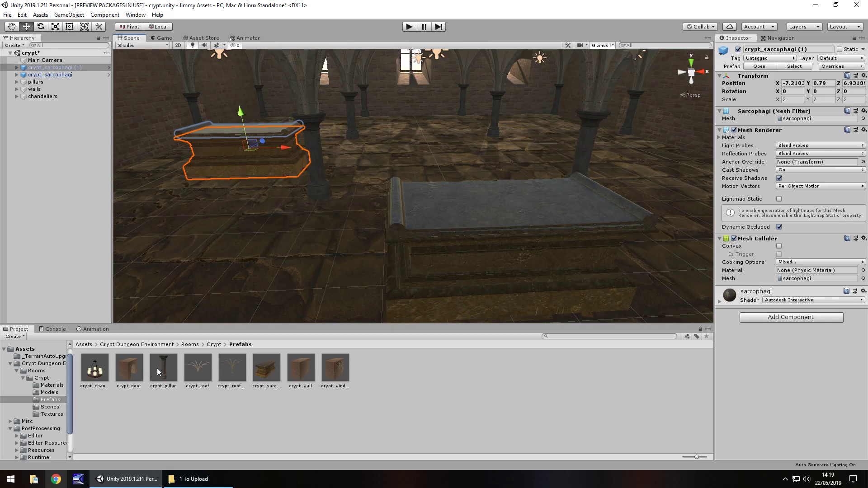
pyautogui.moveTo(156, 368); pyautogui.dragTo(497, 101)
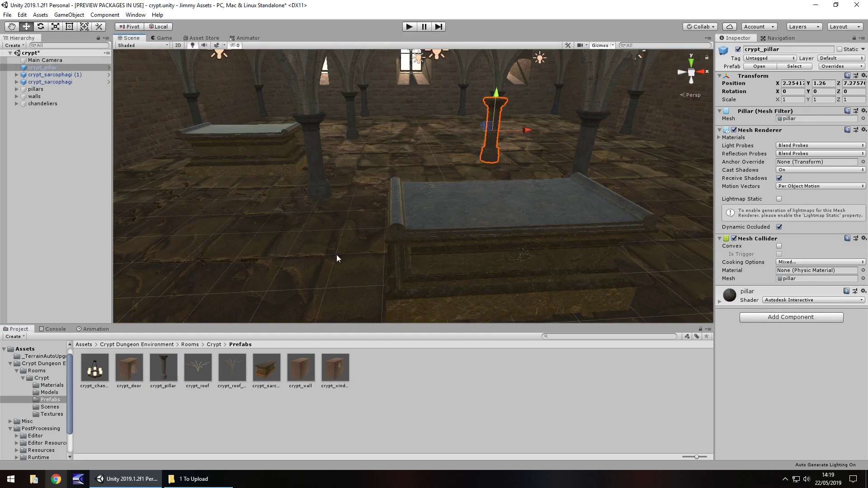
# - Set the Normal Map strength to 5.25 in the material of the middle crypt_wall in the left wall group
pyautogui.moveTo(273, 207); pyautogui.dragTo(418, 204, button='right')
pyautogui.scroll(-15, 418, 204)
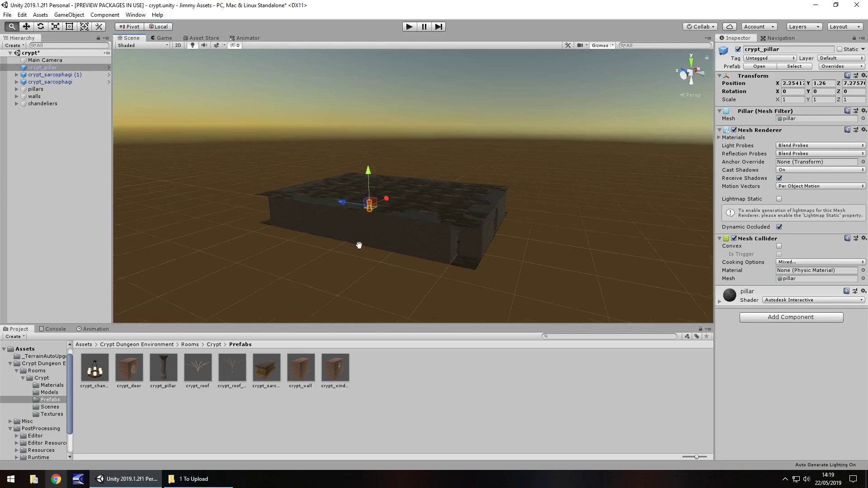
pyautogui.moveTo(359, 245); pyautogui.dragTo(414, 140, button='middle')
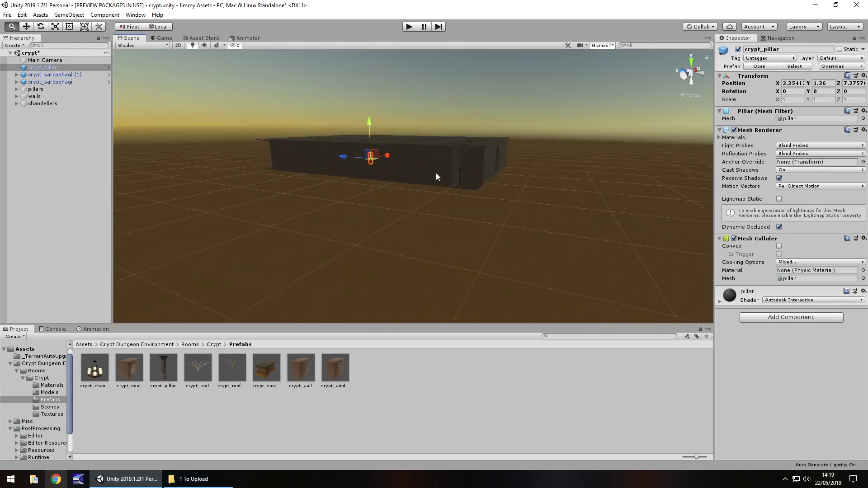
pyautogui.scroll(3, 437, 188)
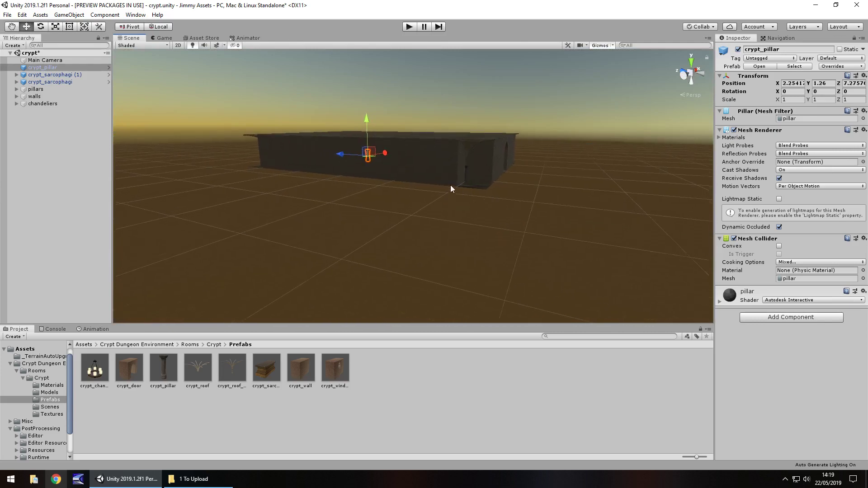
pyautogui.scroll(10, 450, 189)
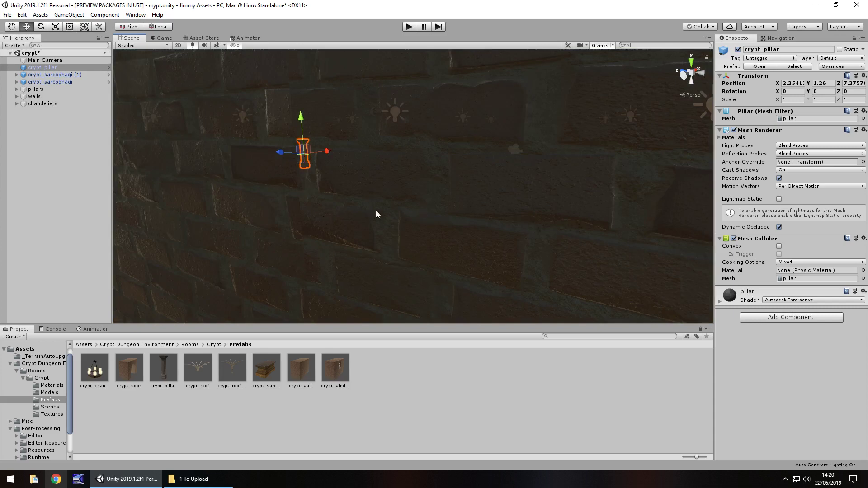
pyautogui.scroll(-10, 377, 208)
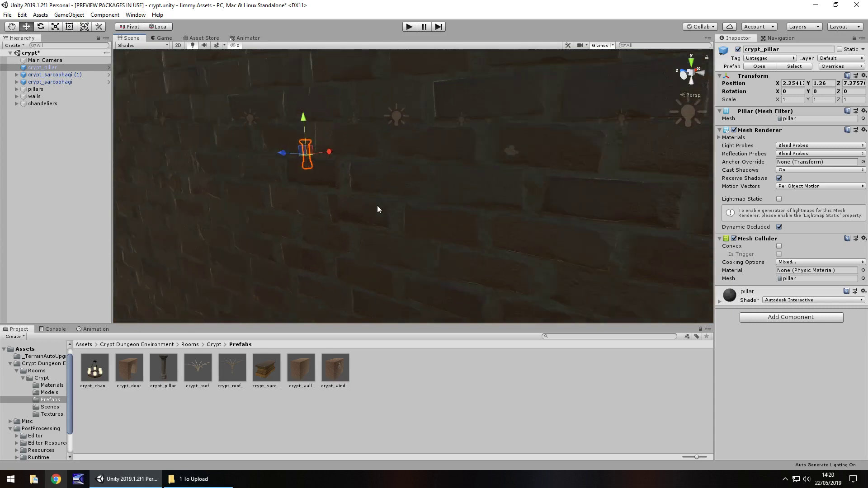
pyautogui.click(299, 192)
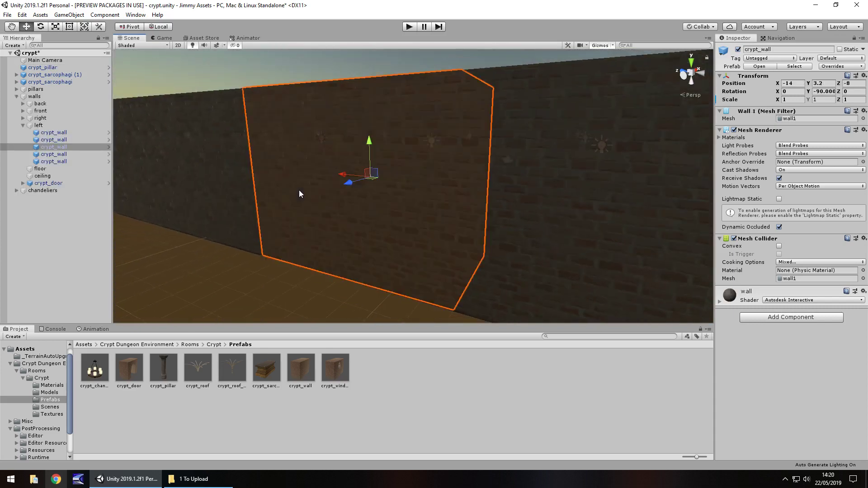
pyautogui.click(720, 301)
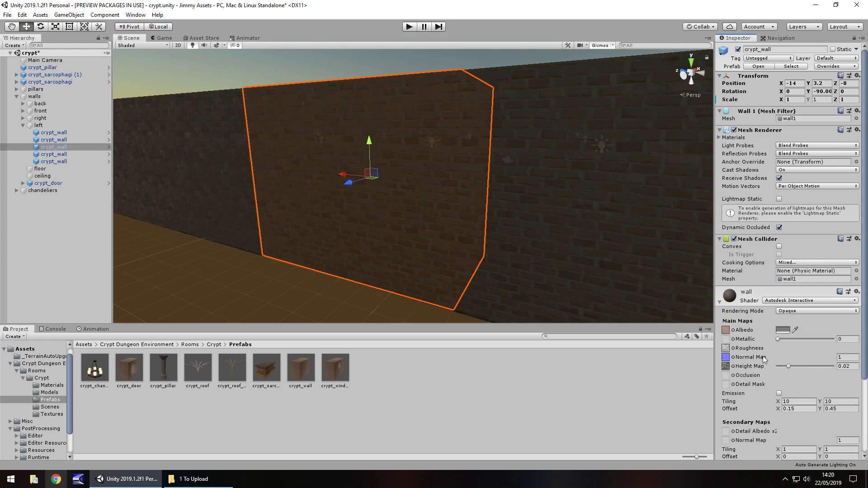
pyautogui.moveTo(781, 358); pyautogui.dragTo(811, 358)
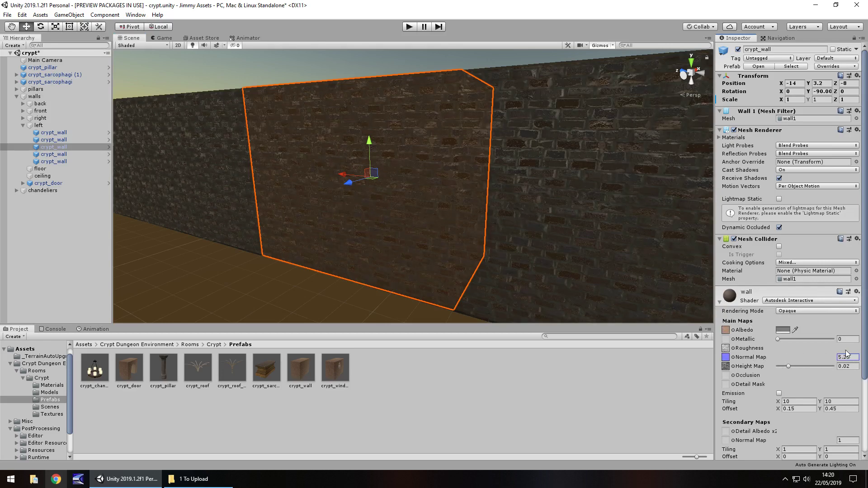
# - With the Game view showing, set the floor material's Normal Map strength to 7.6
pyautogui.click(162, 38)
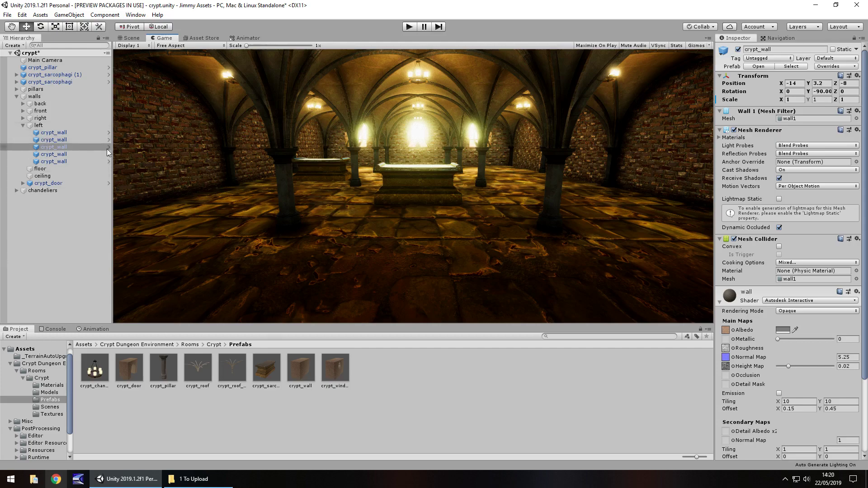
pyautogui.click(41, 168)
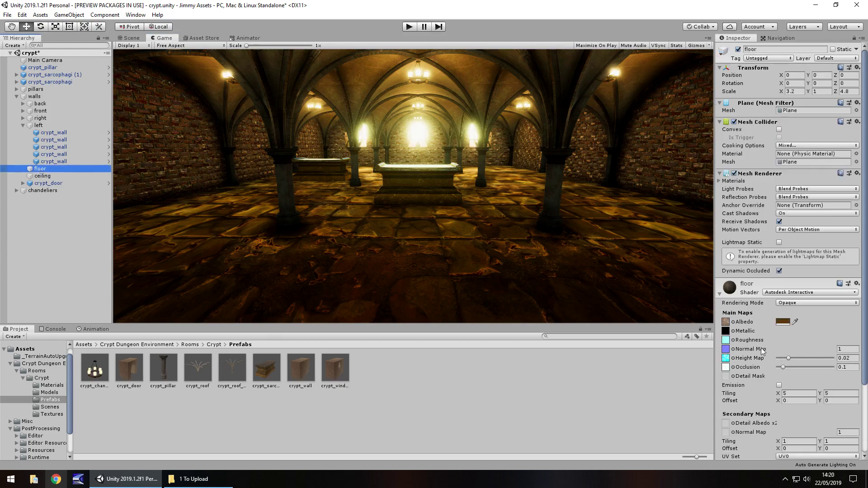
pyautogui.moveTo(763, 352); pyautogui.dragTo(39, 352)
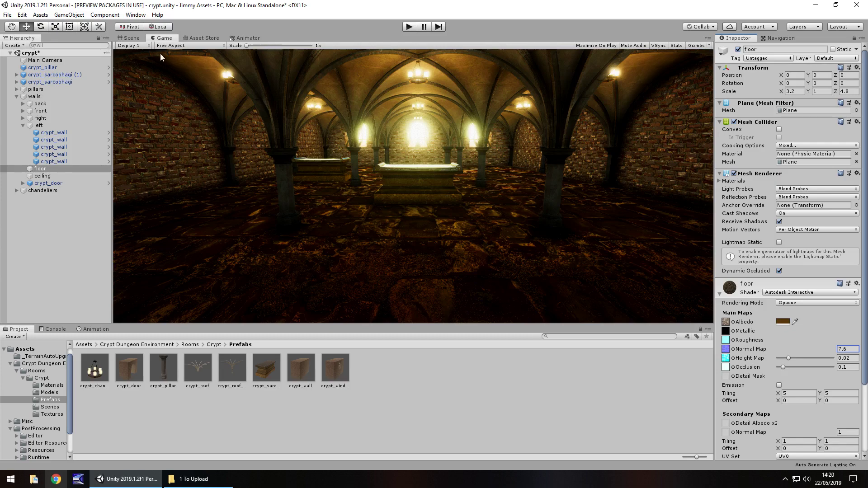
# - Examine the modified walls and floor in the Scene and Game views, and review the Crypt Dungeon Environment store page
pyautogui.click(131, 37)
pyautogui.scroll(-3, 451, 203)
pyautogui.moveTo(451, 203); pyautogui.dragTo(378, 245, button='right')
pyautogui.scroll(-5, 380, 213)
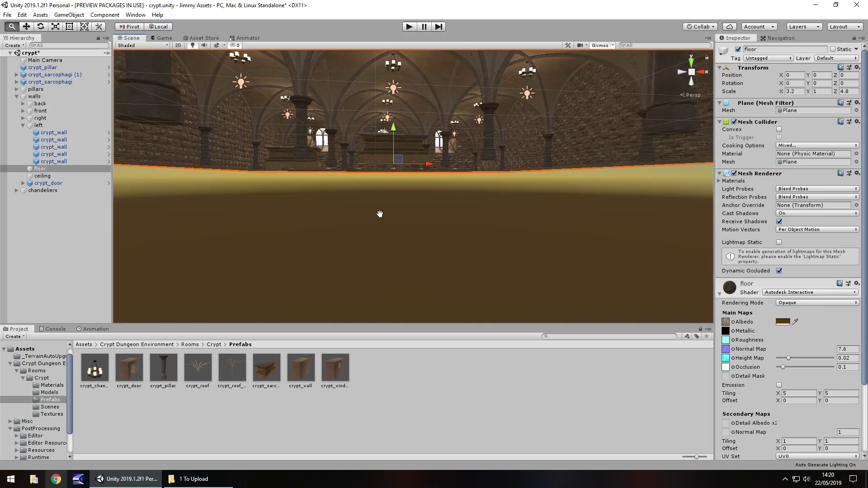
pyautogui.moveTo(379, 214); pyautogui.dragTo(375, 260, button='middle')
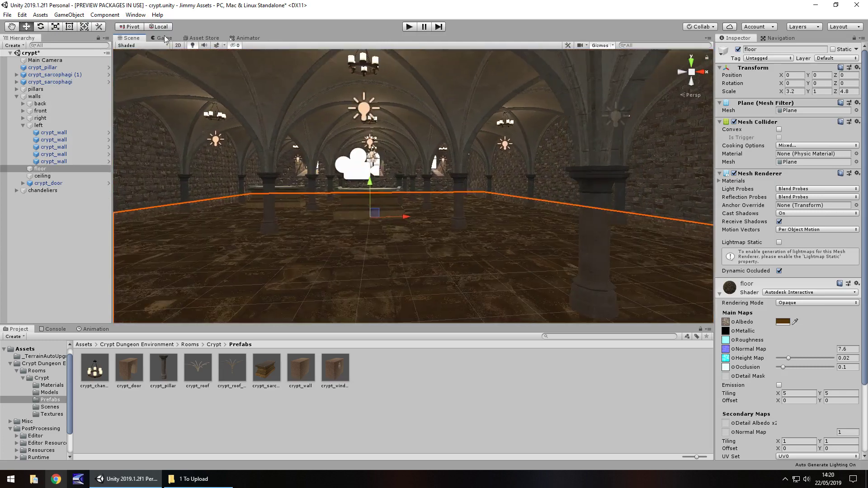
pyautogui.click(164, 38)
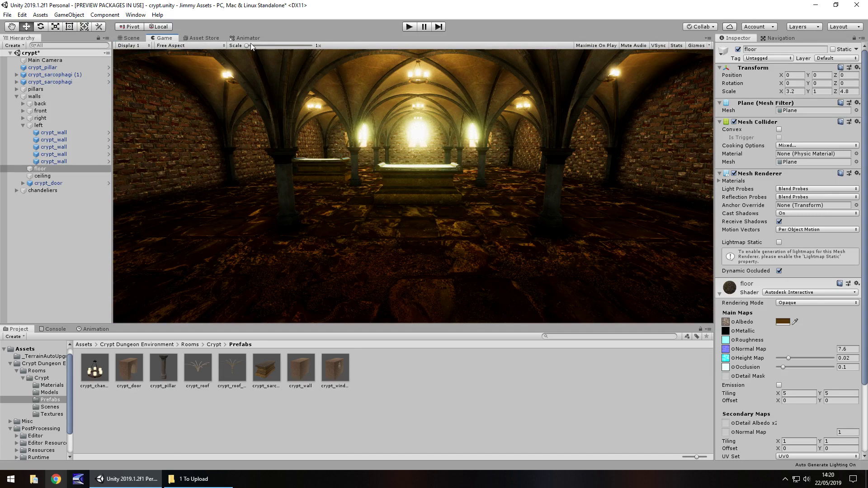
pyautogui.click(202, 37)
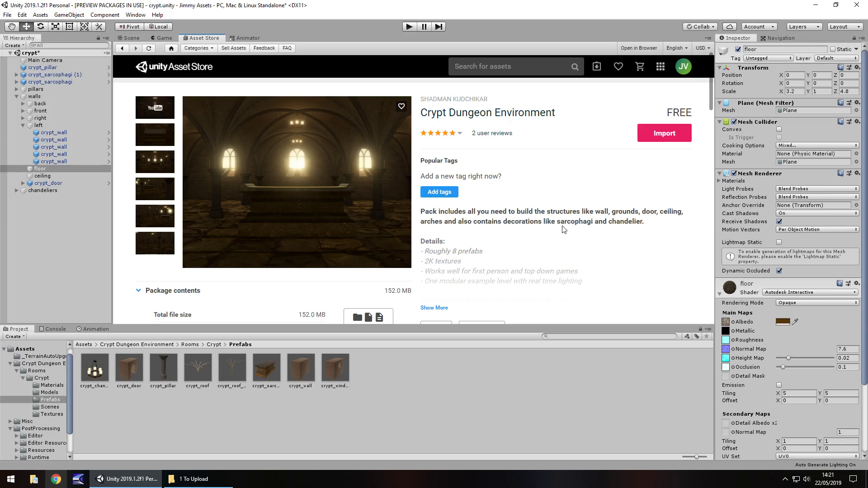
pyautogui.click(130, 38)
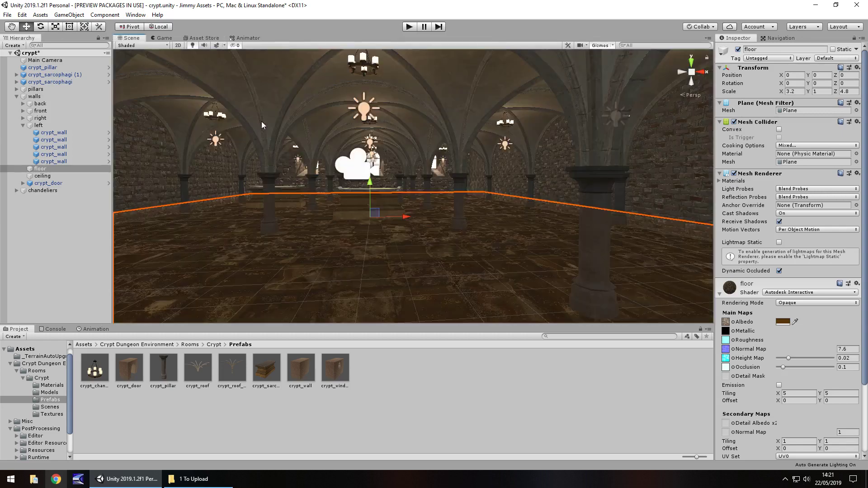
# - Filter the scene objects by "point" and select all the chandelier point lights
pyautogui.moveTo(469, 191); pyautogui.dragTo(432, 183, button='right')
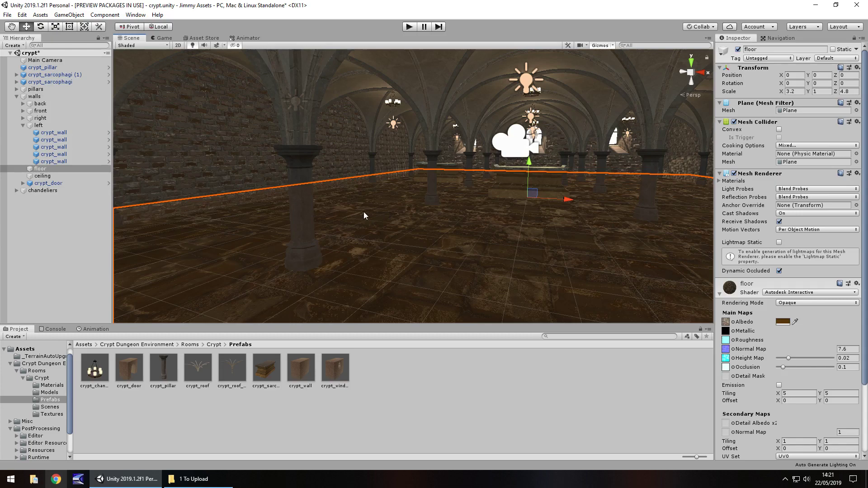
pyautogui.moveTo(334, 223); pyautogui.dragTo(441, 208, button='right')
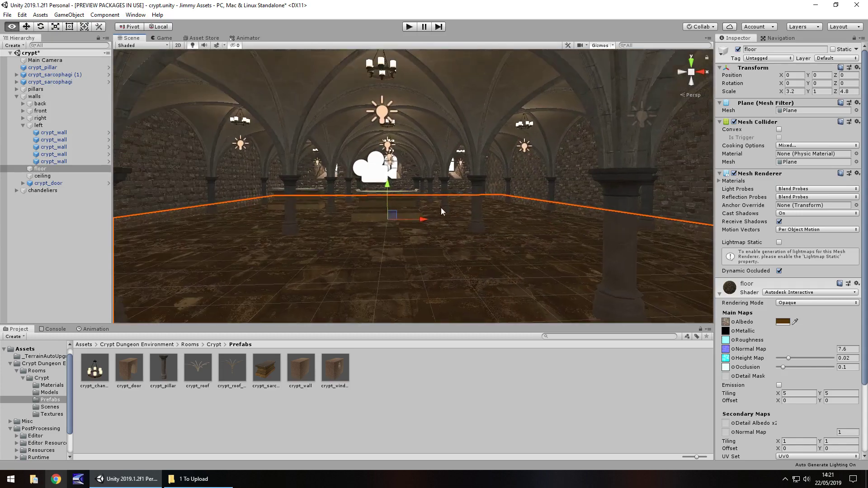
pyautogui.click(384, 110)
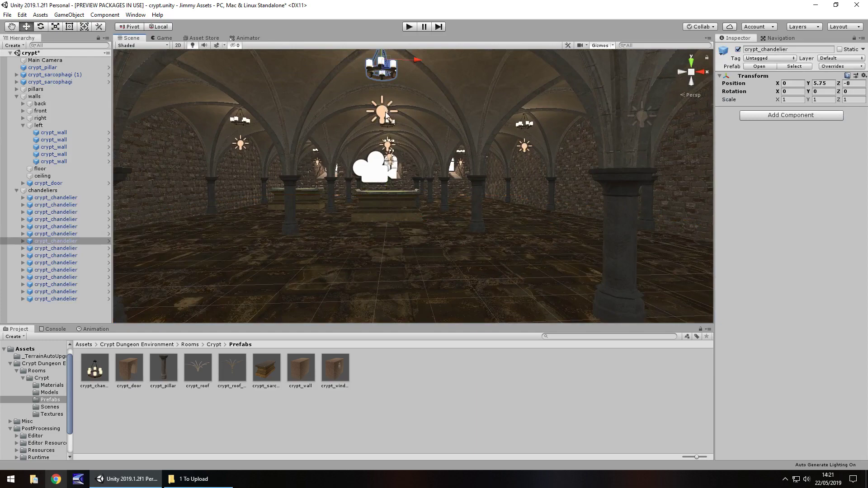
pyautogui.click(385, 111)
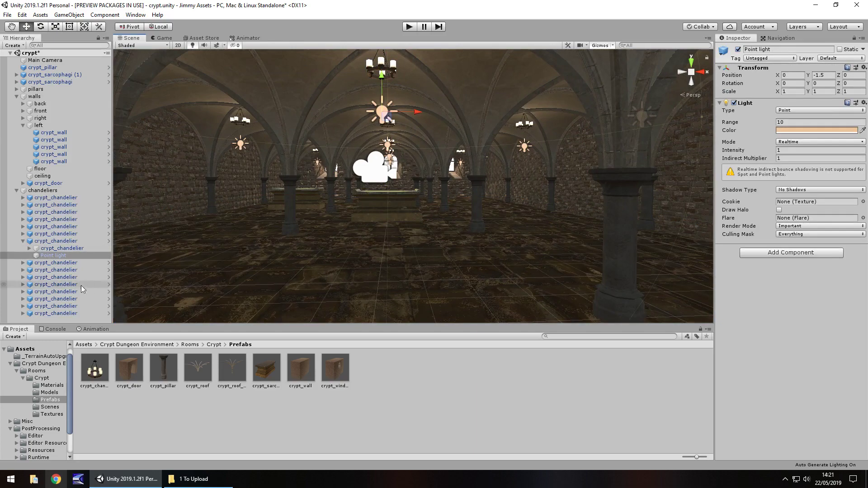
pyautogui.click(70, 45)
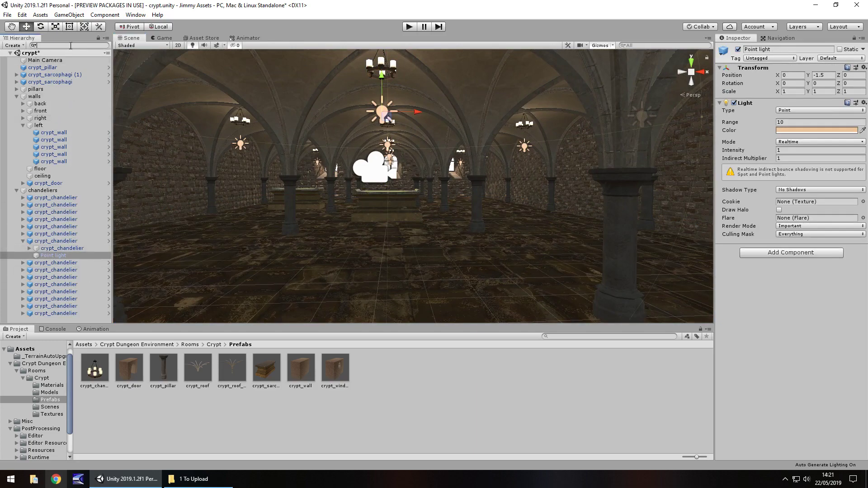
pyautogui.write('point')
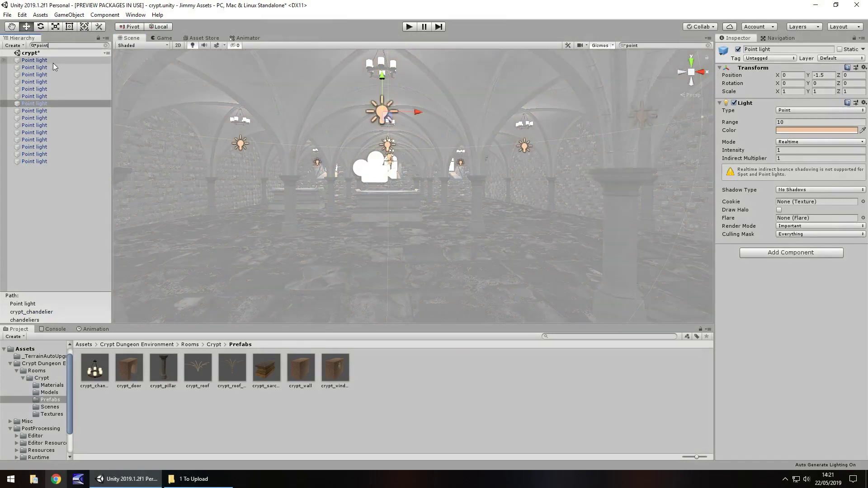
pyautogui.click(53, 62)
pyautogui.keyDown('shift'); pyautogui.click(49, 164); pyautogui.keyUp('shift')
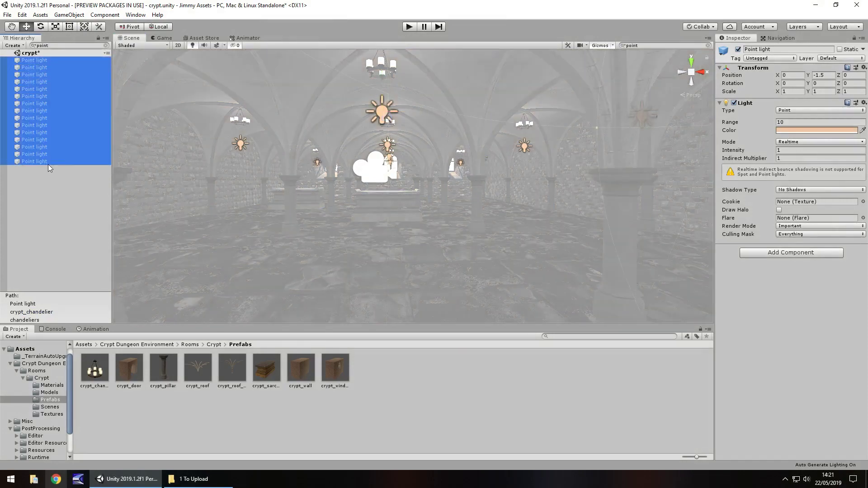
# - Try a fully saturated blue colour on all the selected point lights, preview it in the Game view, and undo the change
pyautogui.click(791, 132)
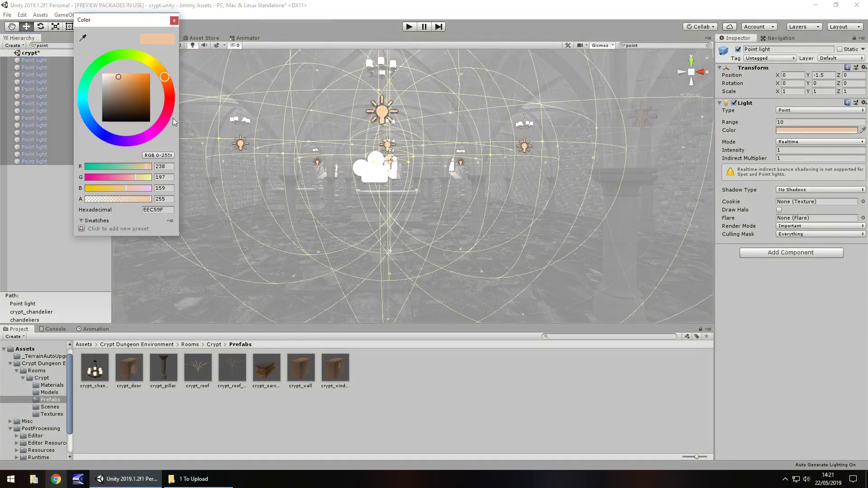
pyautogui.click(105, 136)
pyautogui.click(149, 75)
pyautogui.click(173, 21)
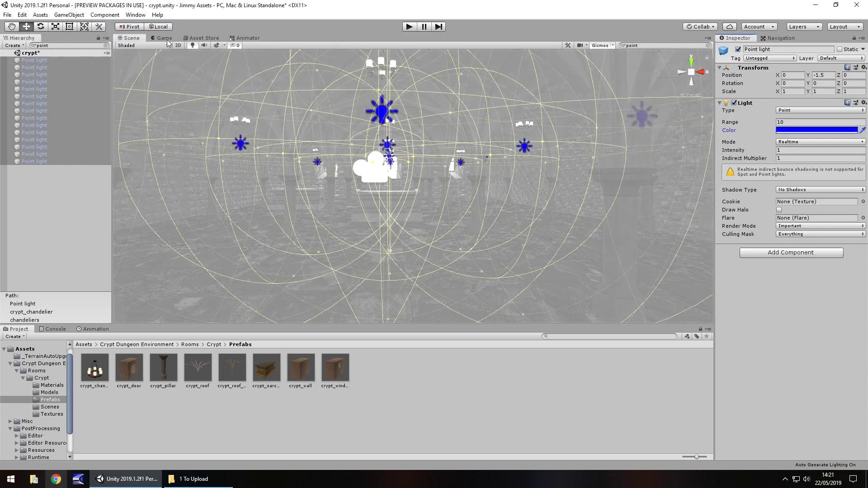
pyautogui.click(164, 38)
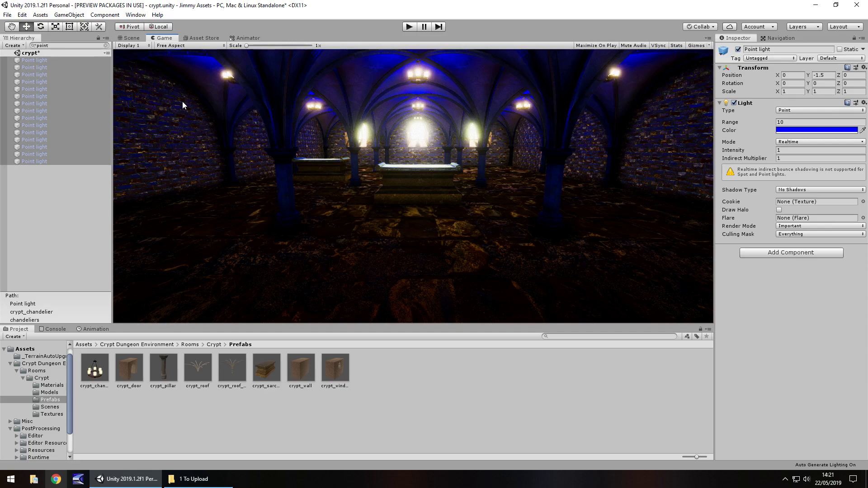
pyautogui.hotkey('ctrl', 'z')
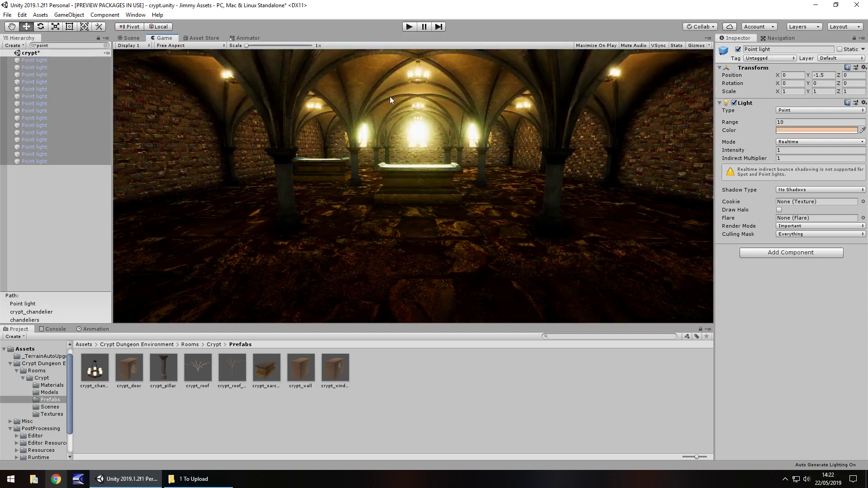